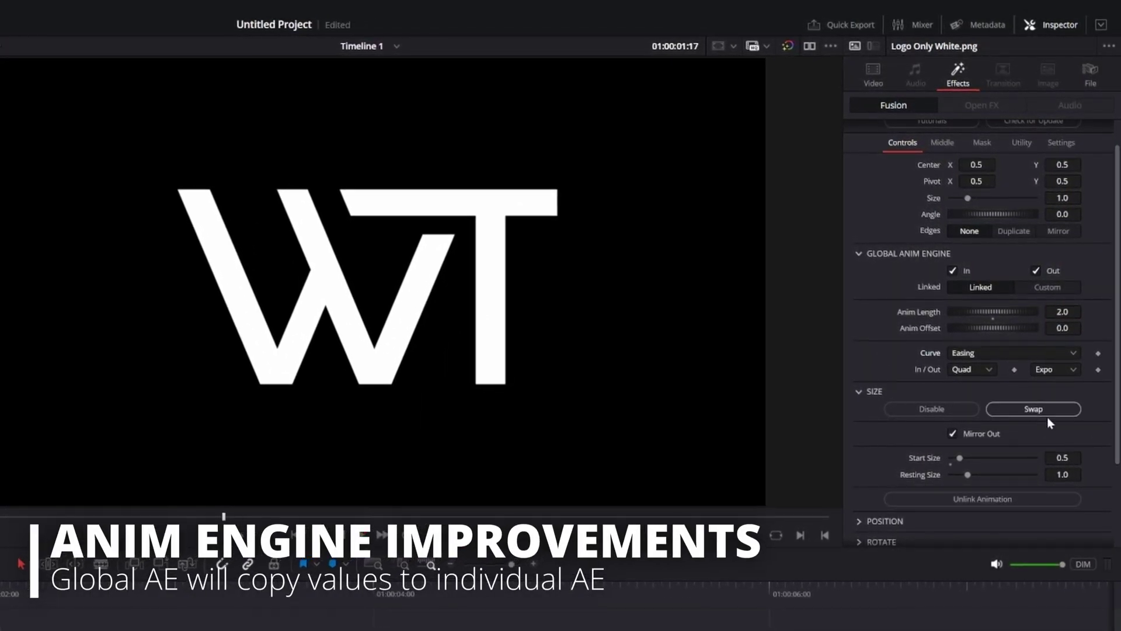
Step: Unlink the logo's size animation timing and add an off-centre position slide-in angled about -68°
{"action": "left_click", "coordinate": [983, 495]}
{"action": "scroll", "coordinate": [984, 327], "scroll_direction": "down", "scroll_amount": 5}
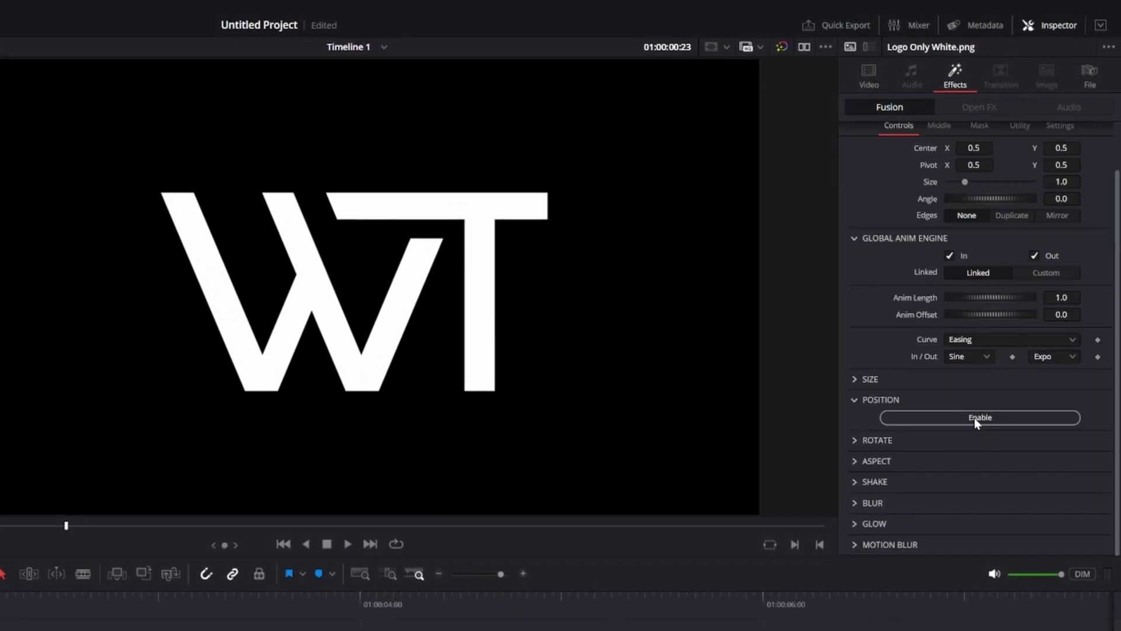
{"action": "left_click", "coordinate": [976, 420]}
{"action": "scroll", "coordinate": [963, 437], "scroll_direction": "down", "scroll_amount": 3}
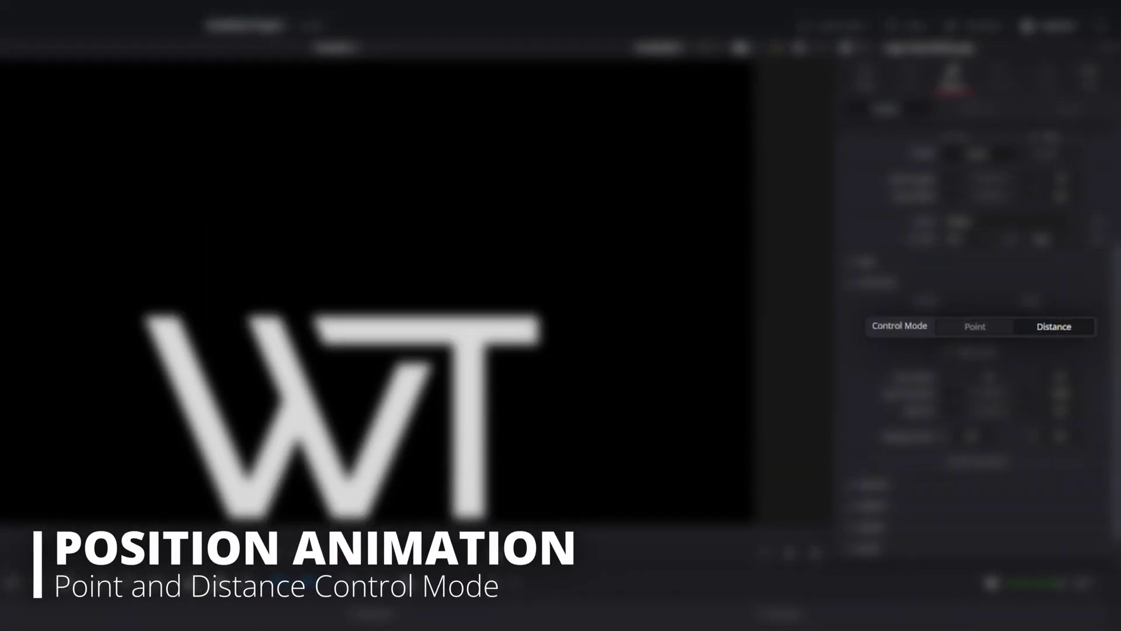
{"action": "left_click_drag", "start_coordinate": [923, 380], "coordinate": [985, 380]}
{"action": "left_click_drag", "start_coordinate": [969, 397], "coordinate": [1012, 402]}
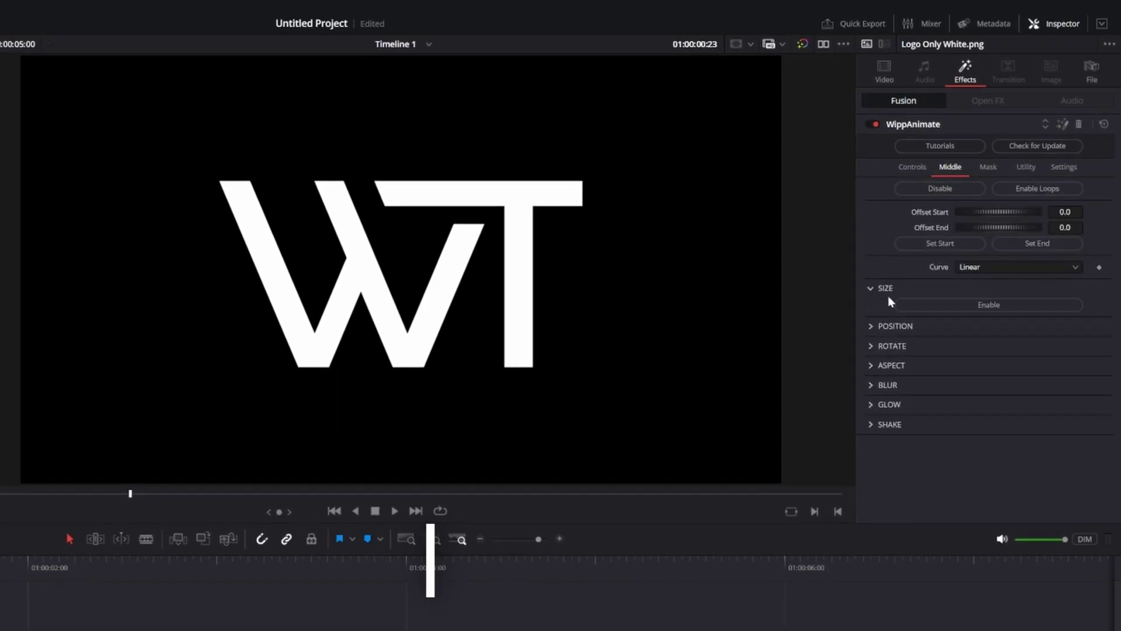
Step: Enable a middle-section size change on the logo and loop it 7 times in Ping-Pong mode
{"action": "left_click", "coordinate": [947, 306]}
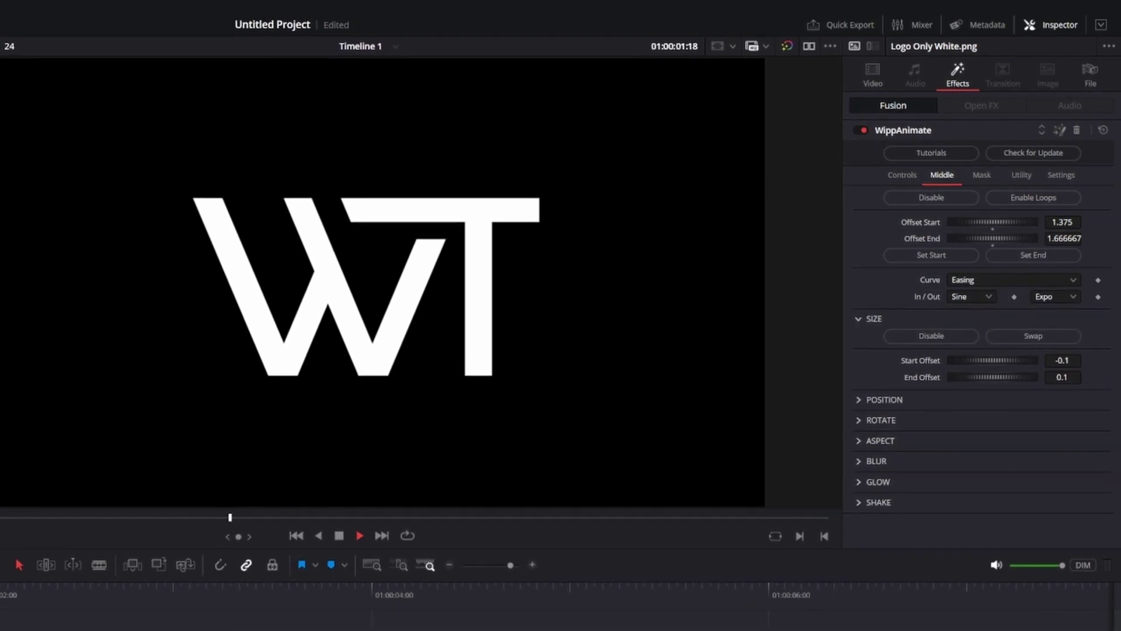
{"action": "left_click", "coordinate": [1033, 204]}
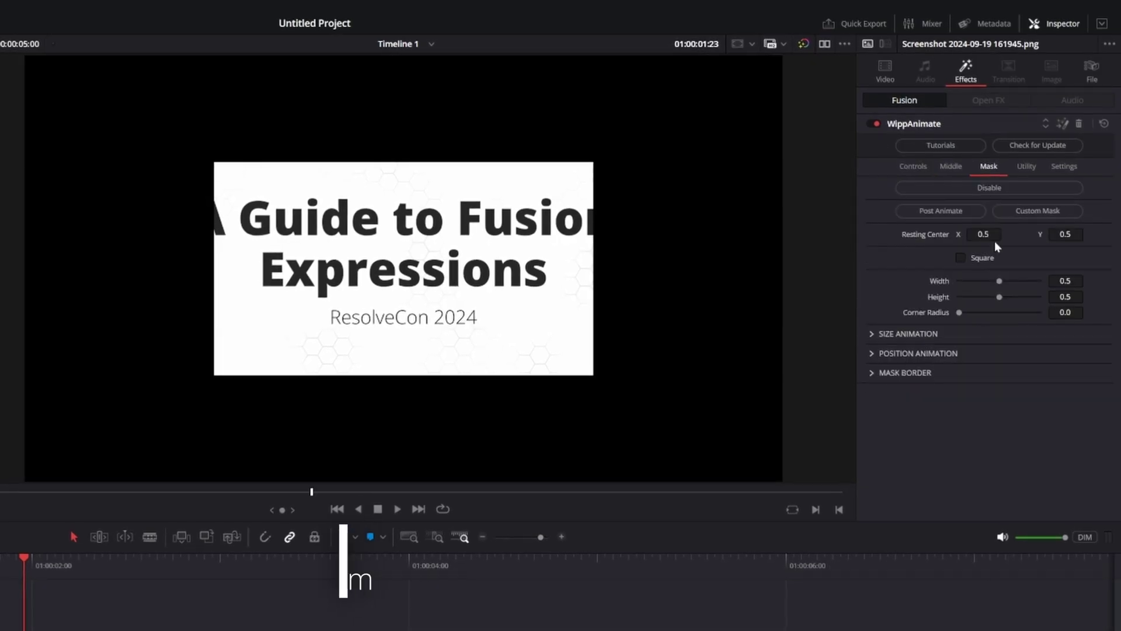
Step: Crop the title card with a square built-in mask and enable mask size animation
{"action": "left_click_drag", "start_coordinate": [1000, 282], "coordinate": [1005, 282]}
{"action": "left_click_drag", "start_coordinate": [999, 298], "coordinate": [1015, 303]}
{"action": "left_click", "coordinate": [959, 258]}
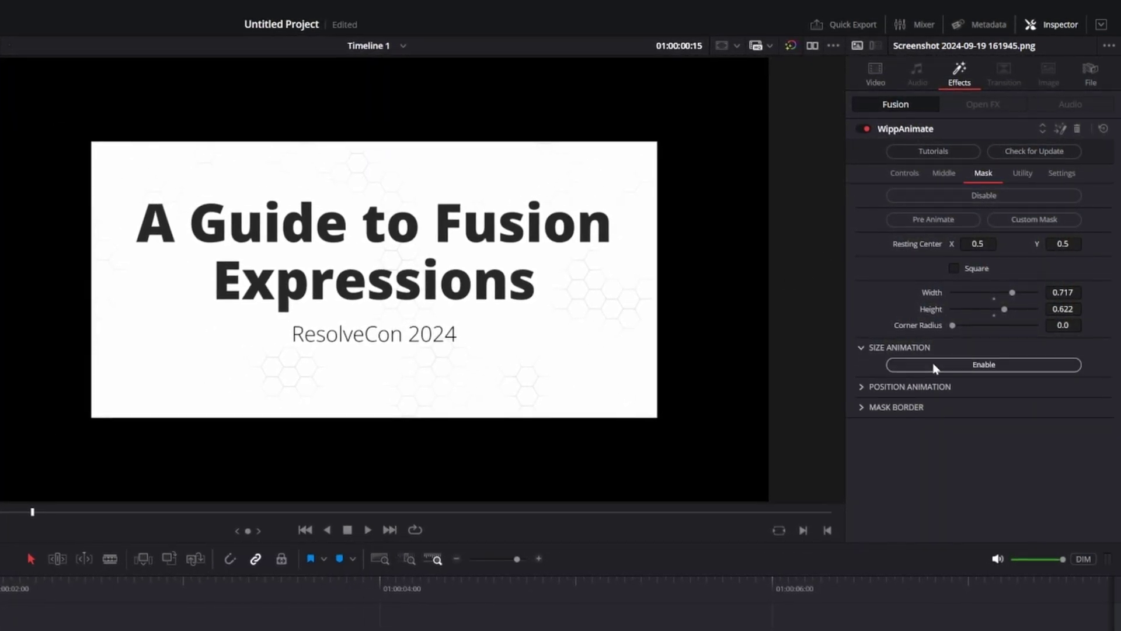
{"action": "left_click", "coordinate": [935, 366]}
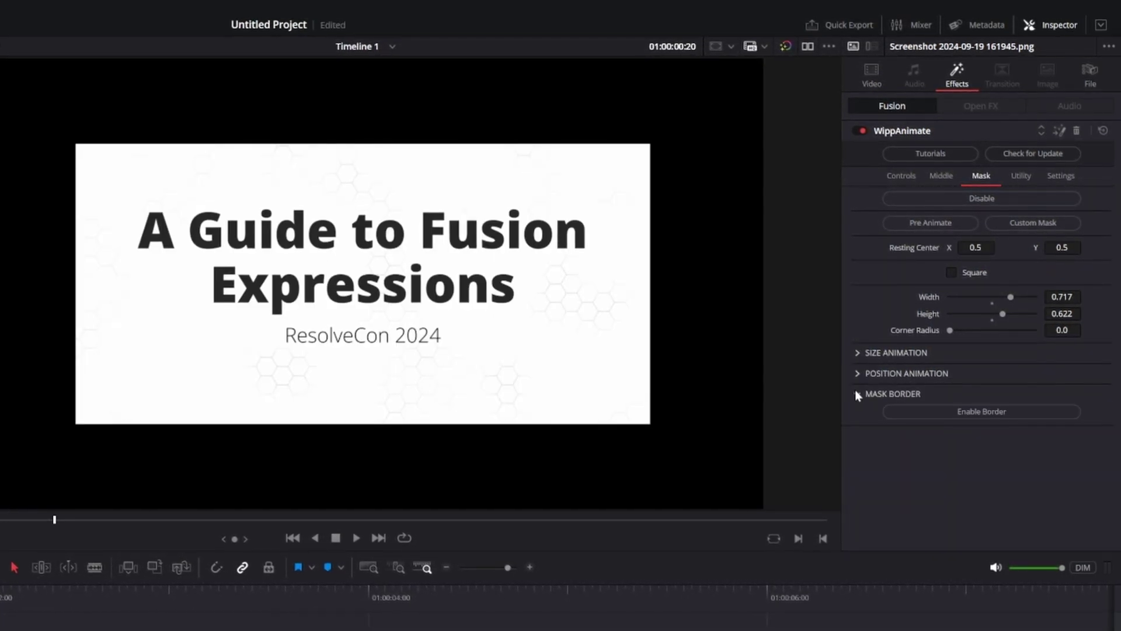
Step: Enable a white rounded border around the mask via its border colour picker
{"action": "left_click", "coordinate": [934, 414]}
{"action": "left_click", "coordinate": [950, 497]}
{"action": "scroll", "coordinate": [992, 481], "scroll_direction": "down", "scroll_amount": 3}
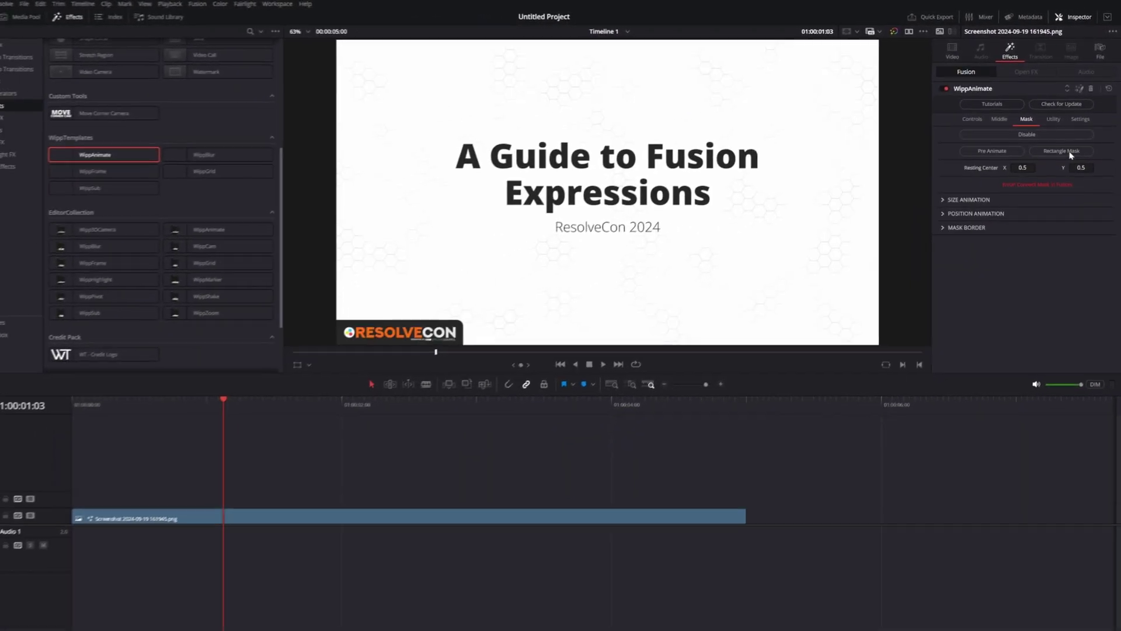
Step: On the Fusion page, connect Polygon1's output to the WippAnimate node's mask input
{"action": "left_click", "coordinate": [561, 623]}
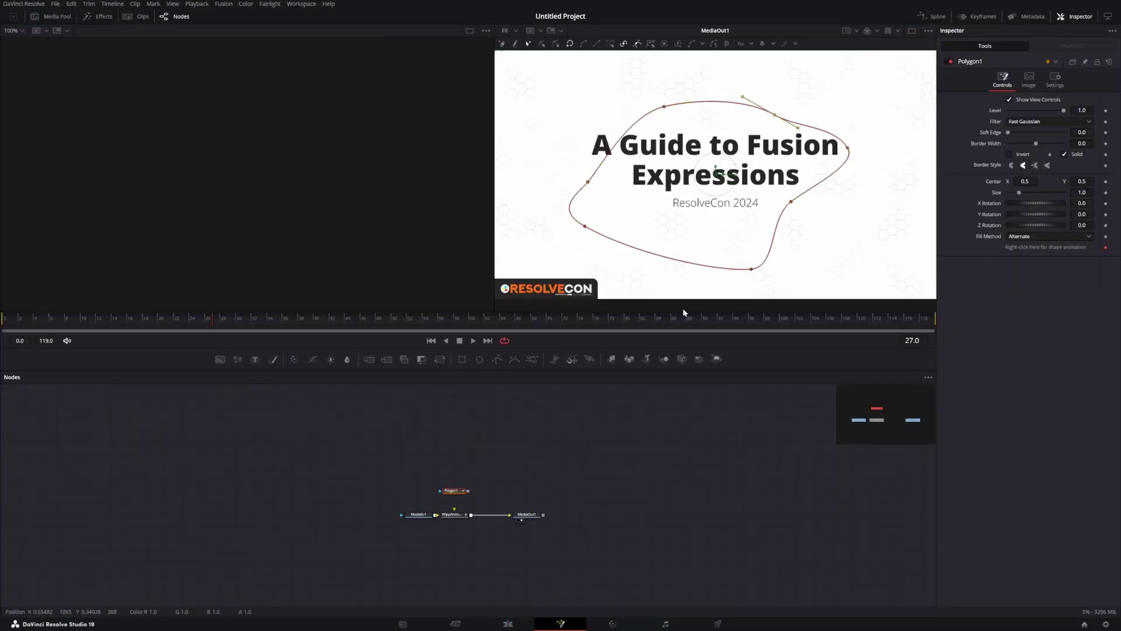
{"action": "left_click_drag", "start_coordinate": [455, 512], "coordinate": [454, 512]}
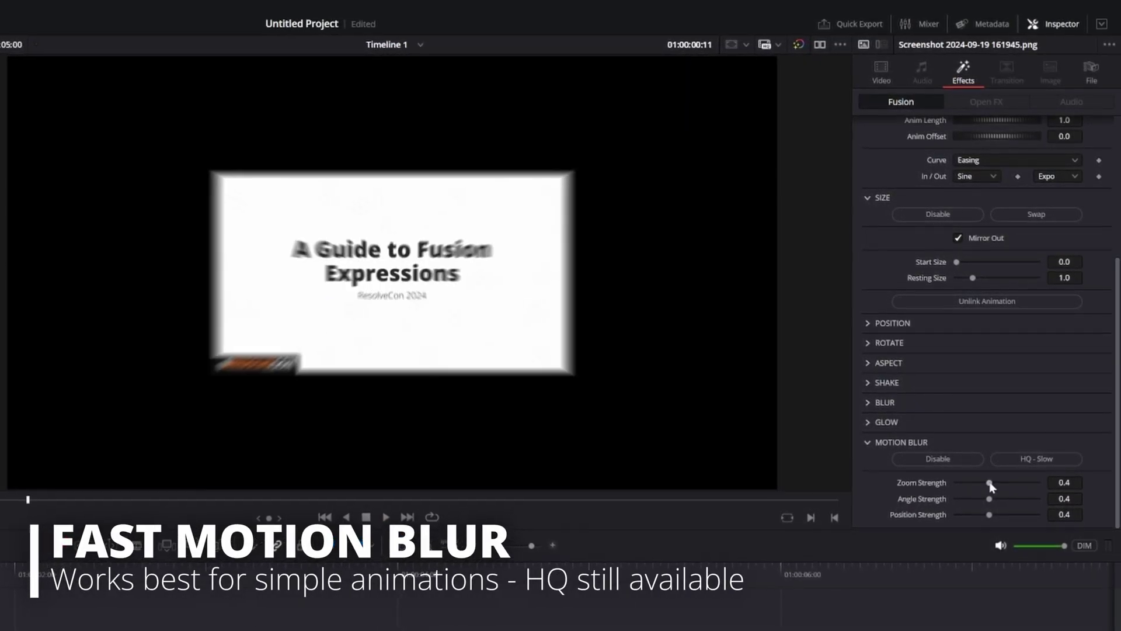
Step: Spin the card in from a 90° start angle, adjust motion blur zoom strength, and use HQ - Slow
{"action": "left_click", "coordinate": [866, 344]}
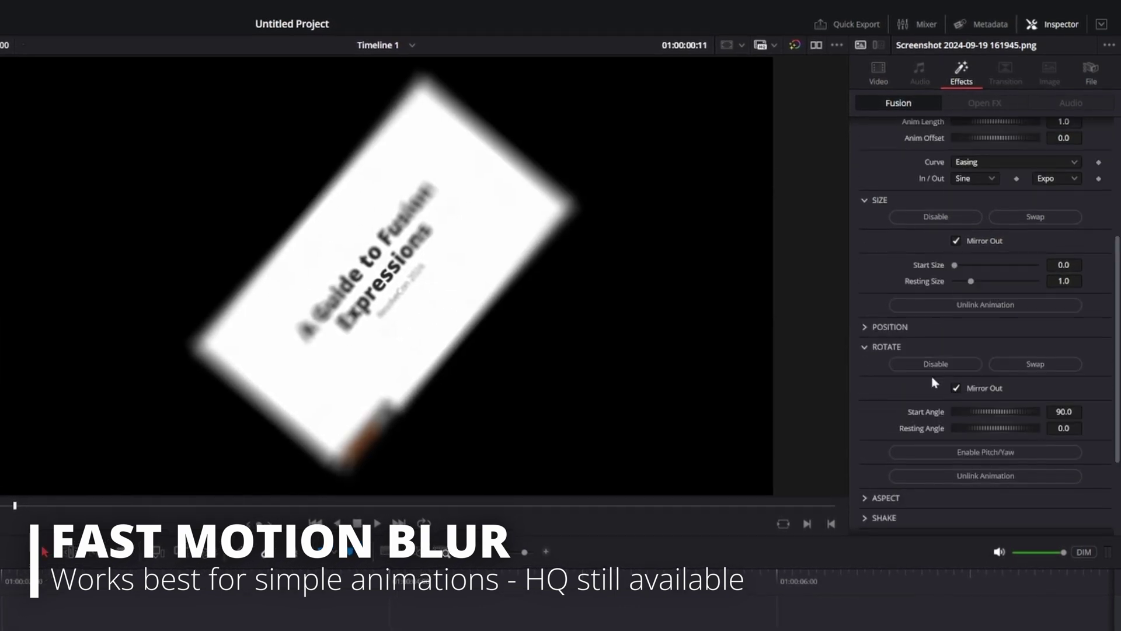
{"action": "scroll", "coordinate": [934, 391], "scroll_direction": "down", "scroll_amount": 3}
{"action": "left_click_drag", "start_coordinate": [999, 486], "coordinate": [969, 491]}
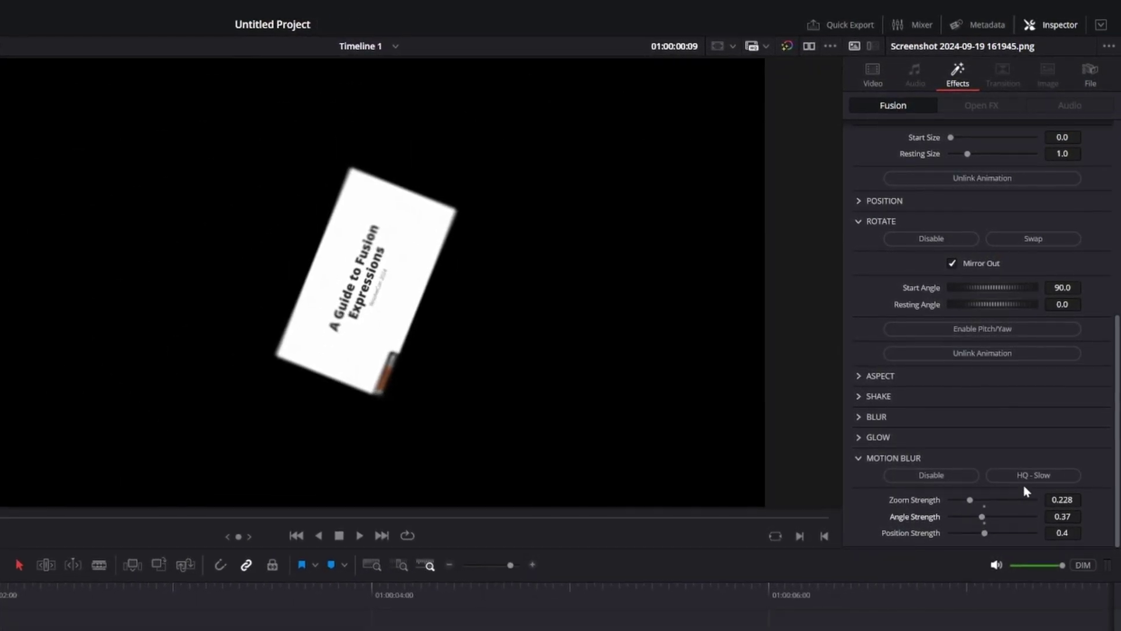
{"action": "left_click", "coordinate": [1032, 478]}
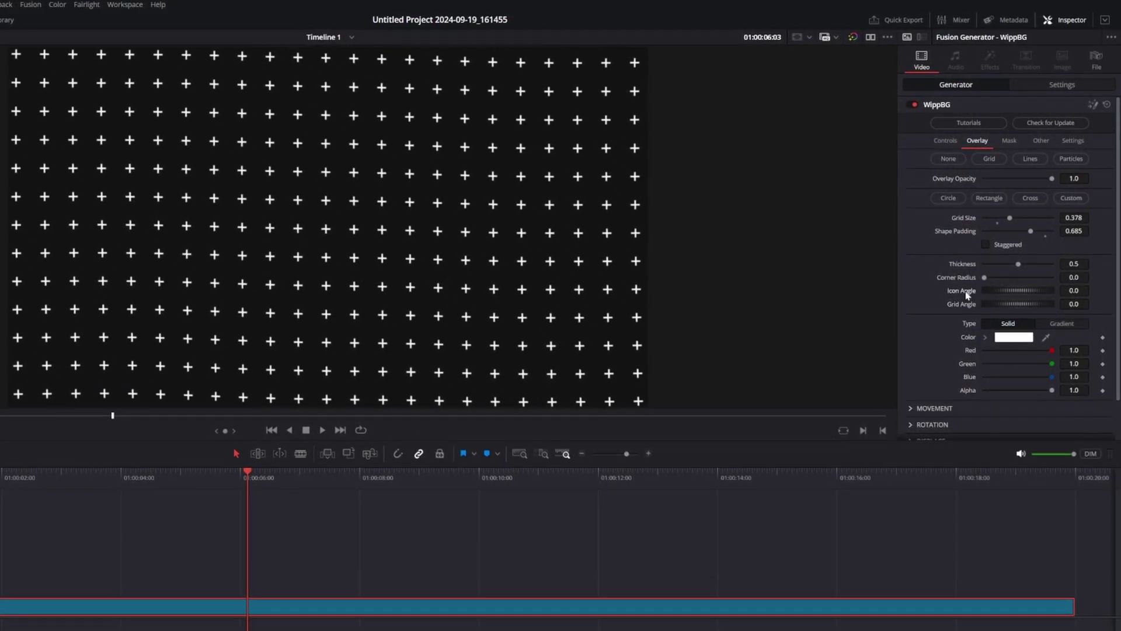
Step: Use the WT logo clip as a custom WippBG grid shape, enlarged with tighter spacing
{"action": "left_click", "coordinate": [1069, 199]}
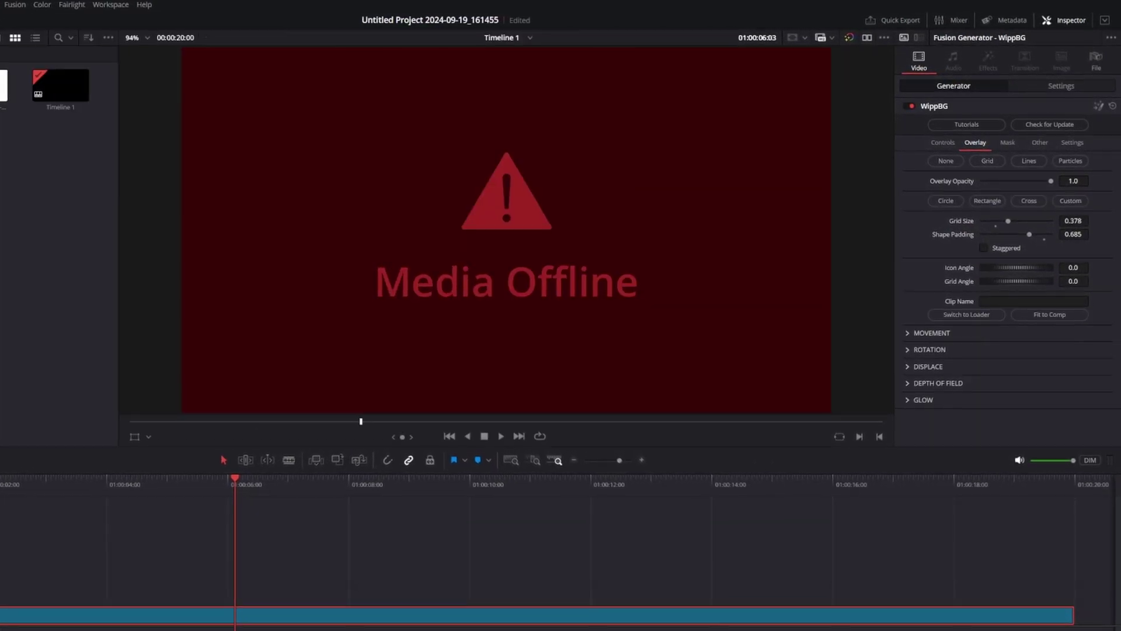
{"action": "left_click_drag", "start_coordinate": [100, 418], "coordinate": [1005, 303]}
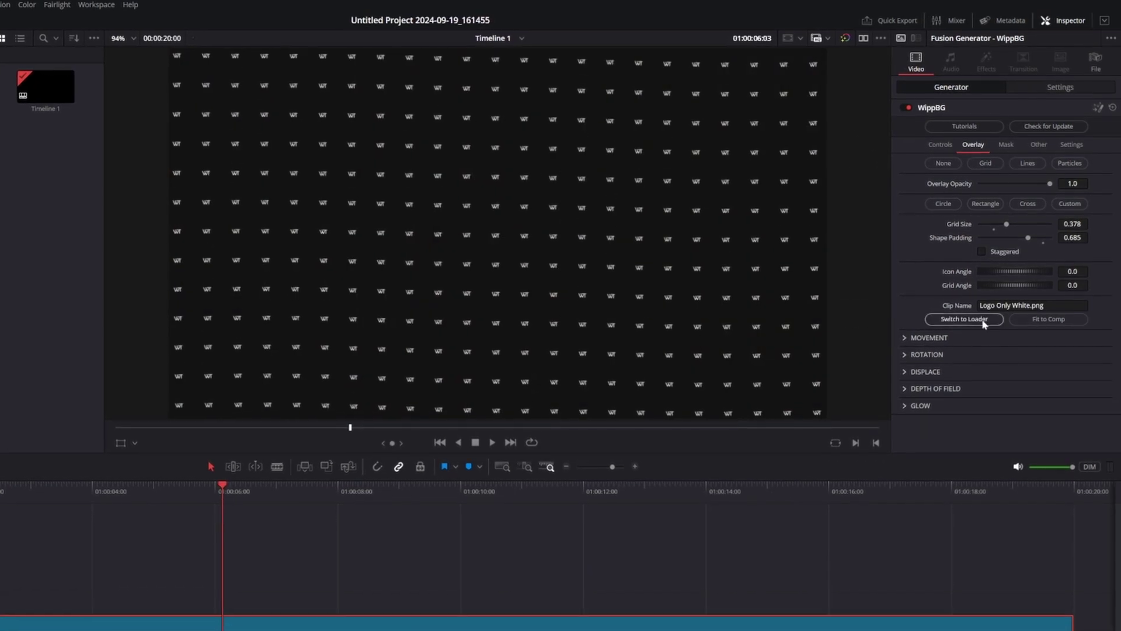
{"action": "mouse_move", "coordinate": [1029, 240]}
{"action": "left_mouse_down"}
{"action": "mouse_move", "coordinate": [1011, 240]}
{"action": "mouse_move", "coordinate": [1022, 227]}
{"action": "left_mouse_up"}
{"action": "key", "text": "Home"}
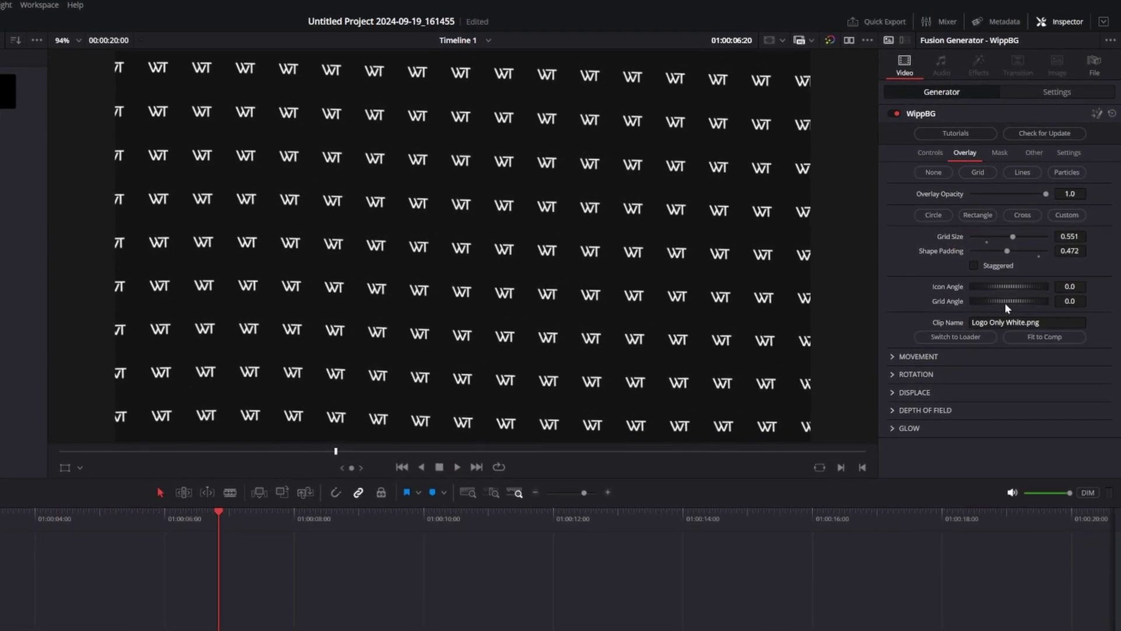
Step: Try rotating the logo grid, reset its angle to 0, and preview the moving logos
{"action": "left_click_drag", "start_coordinate": [1004, 299], "coordinate": [936, 293]}
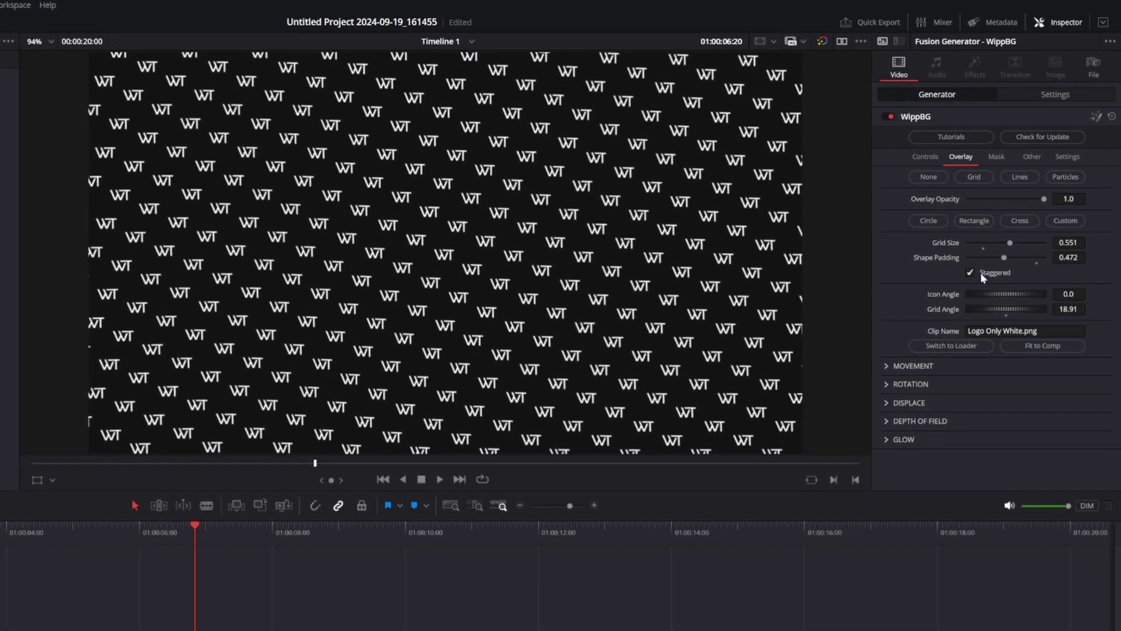
{"action": "double_click", "coordinate": [943, 308]}
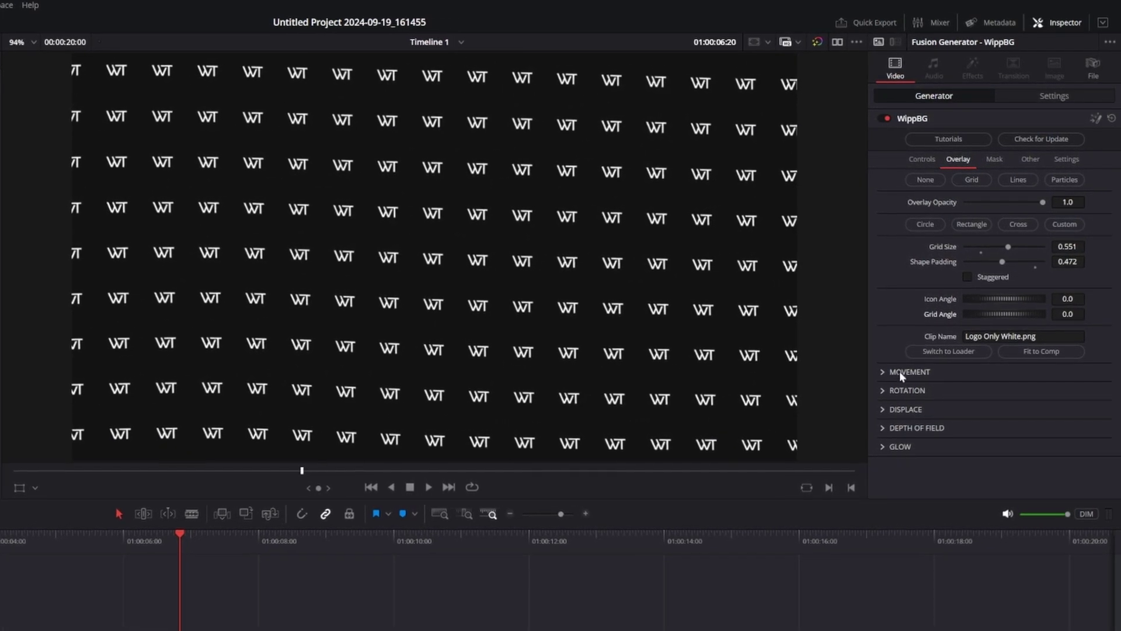
{"action": "left_click", "coordinate": [899, 370]}
{"action": "key", "text": "space"}
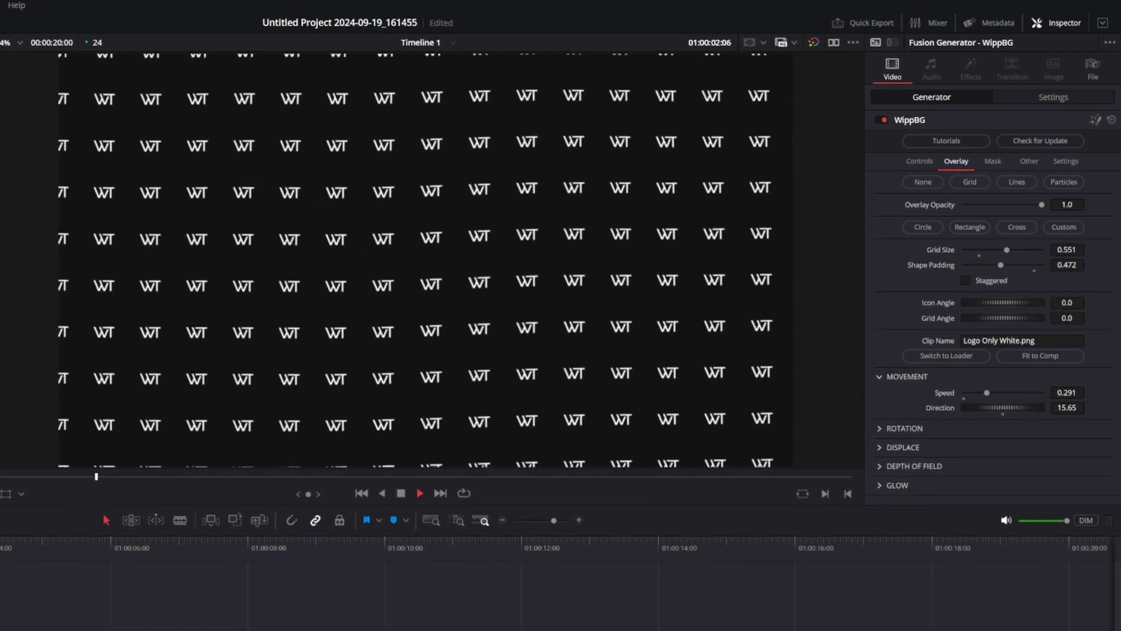
Step: Tilt the grid with X/Y/Z rotation, slow its speed to 0.15, and raise the depth-of-field focus angle
{"action": "left_click", "coordinate": [888, 429]}
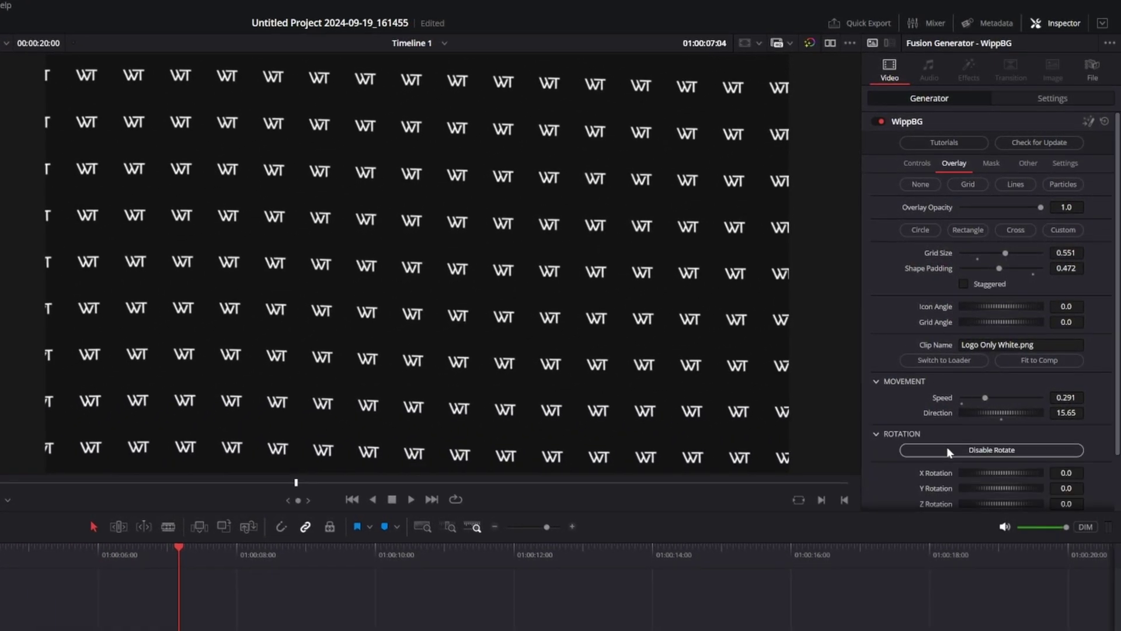
{"action": "scroll", "coordinate": [947, 447], "scroll_direction": "down", "scroll_amount": 2}
{"action": "left_click_drag", "start_coordinate": [961, 415], "coordinate": [1020, 443]}
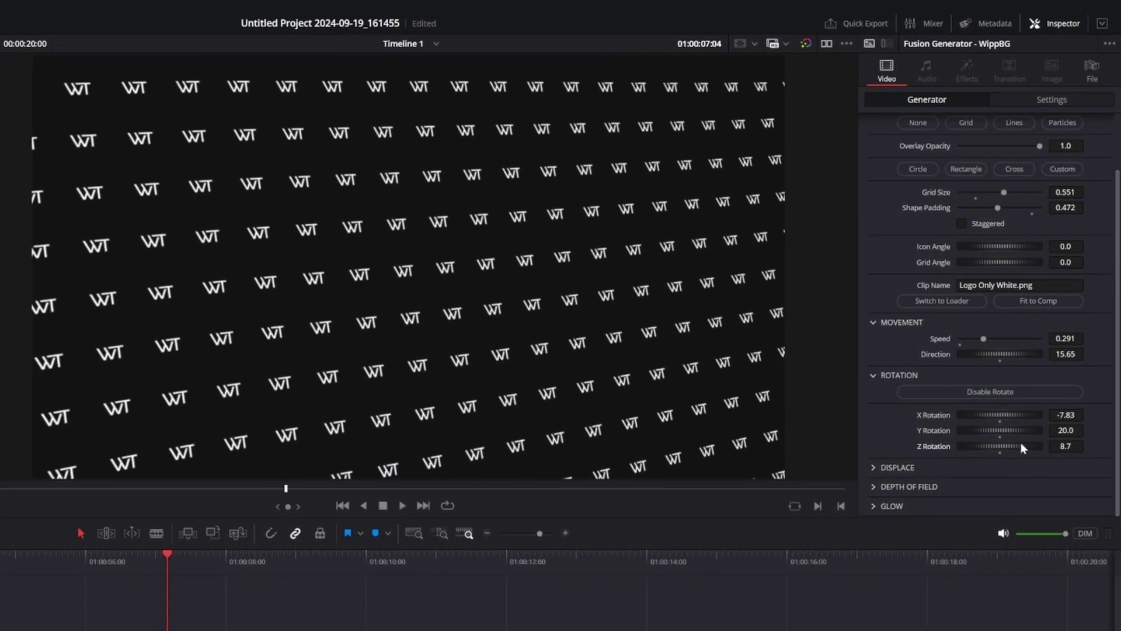
{"action": "left_click_drag", "start_coordinate": [983, 339], "coordinate": [971, 338]}
{"action": "left_click", "coordinate": [899, 374]}
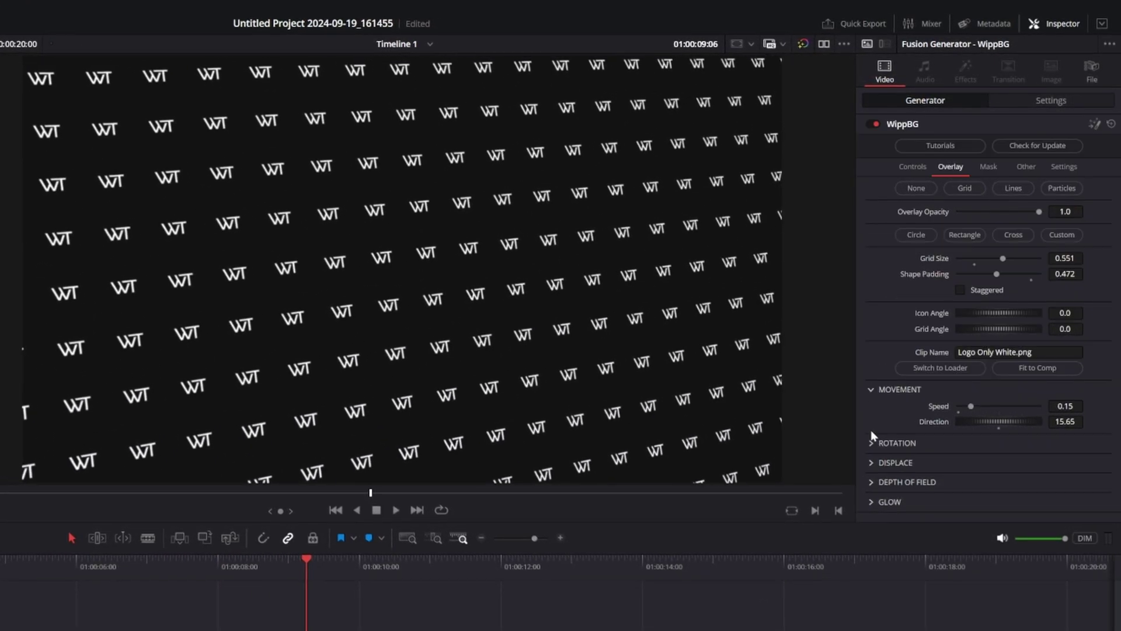
{"action": "left_click", "coordinate": [976, 486]}
{"action": "scroll", "coordinate": [969, 467], "scroll_direction": "down", "scroll_amount": 3}
{"action": "left_click_drag", "start_coordinate": [998, 493], "coordinate": [1014, 492]}
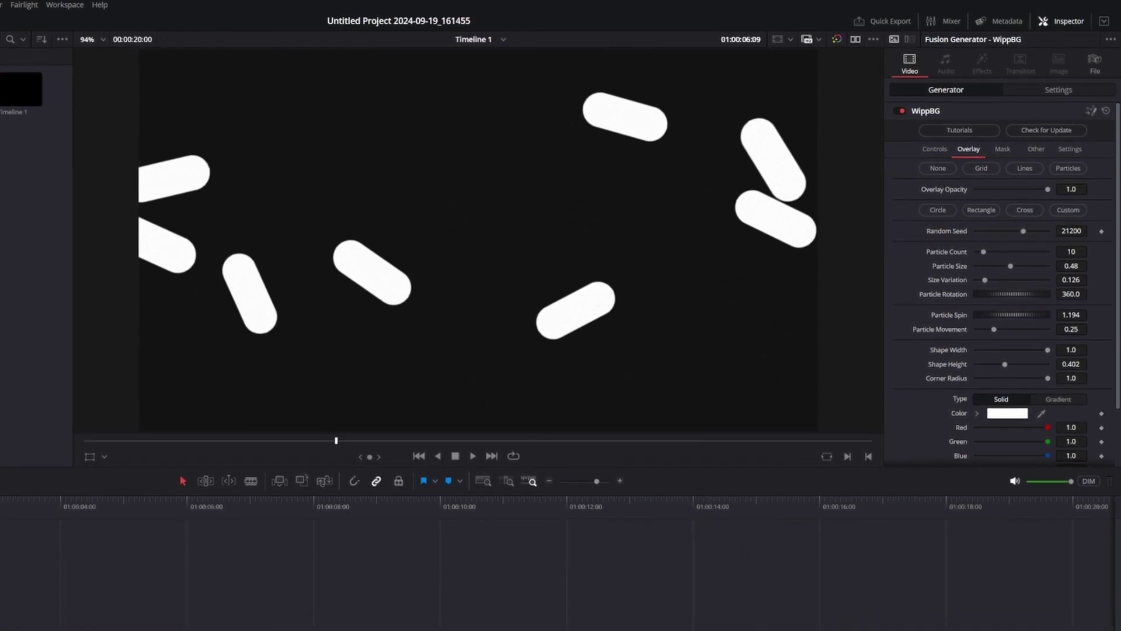
Step: Make the particles 20 faster-spinning WT logo shapes and enable stop-motion steps for the grid
{"action": "left_click", "coordinate": [951, 213]}
{"action": "left_click", "coordinate": [979, 213]}
{"action": "left_click", "coordinate": [1020, 215]}
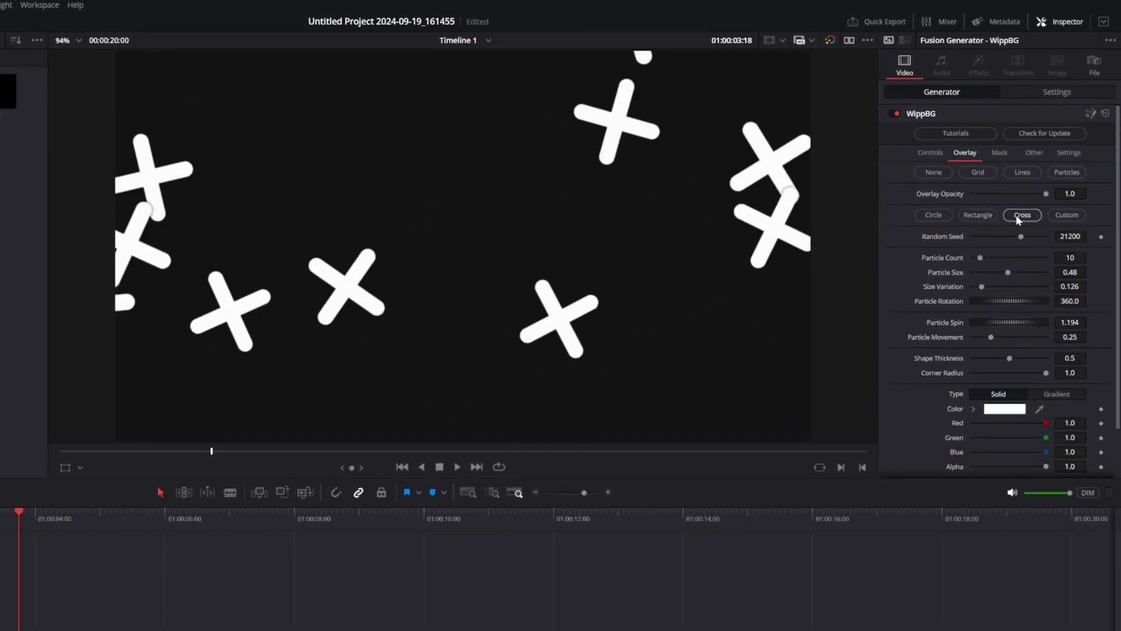
{"action": "left_click", "coordinate": [1063, 217]}
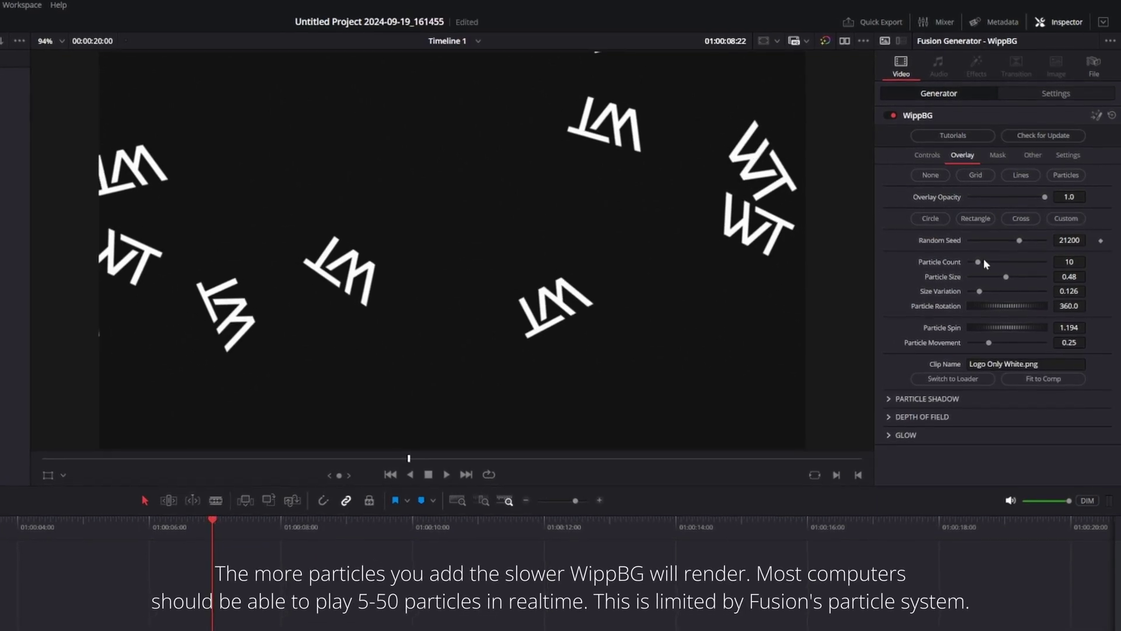
{"action": "mouse_move", "coordinate": [988, 268]}
{"action": "left_mouse_down"}
{"action": "mouse_move", "coordinate": [1011, 283]}
{"action": "mouse_move", "coordinate": [982, 268]}
{"action": "left_mouse_up"}
{"action": "left_click_drag", "start_coordinate": [996, 335], "coordinate": [999, 338]}
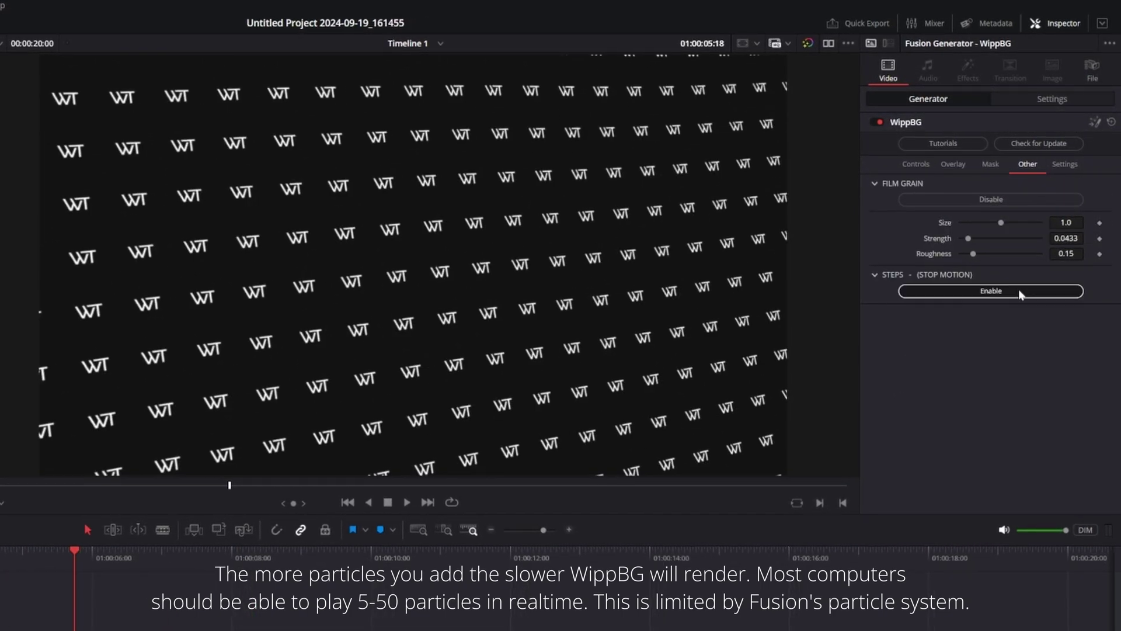
{"action": "left_click", "coordinate": [1017, 290]}
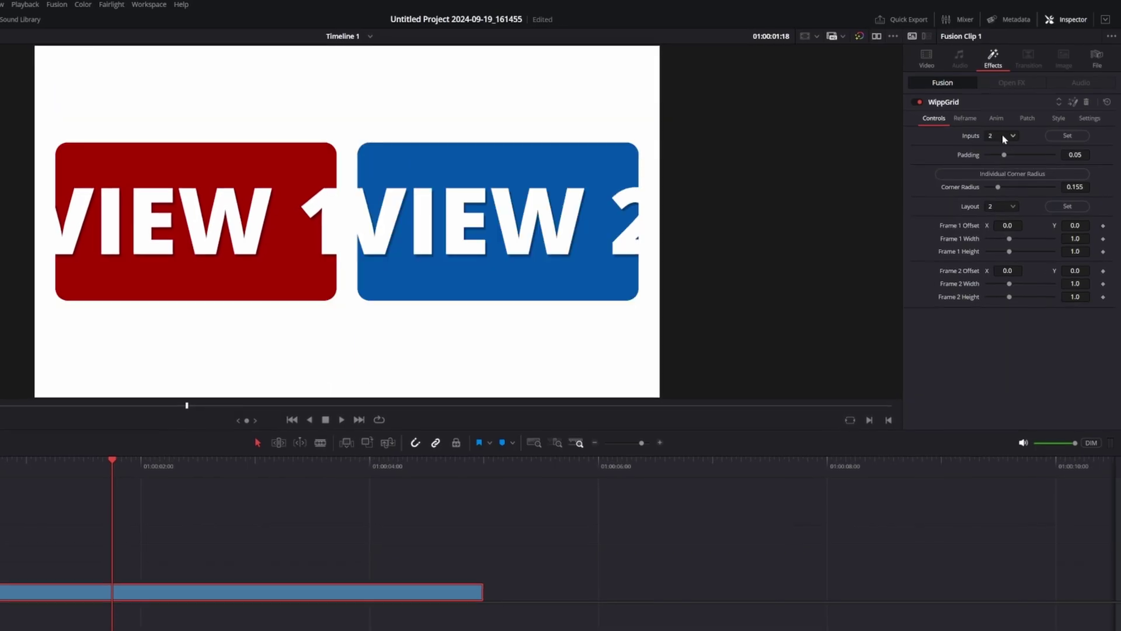
Step: Set WippGrid to 3 inputs, switch WippBlur to Zoom then Directional, and go to Fusion
{"action": "left_click", "coordinate": [1000, 134]}
{"action": "left_click", "coordinate": [991, 161]}
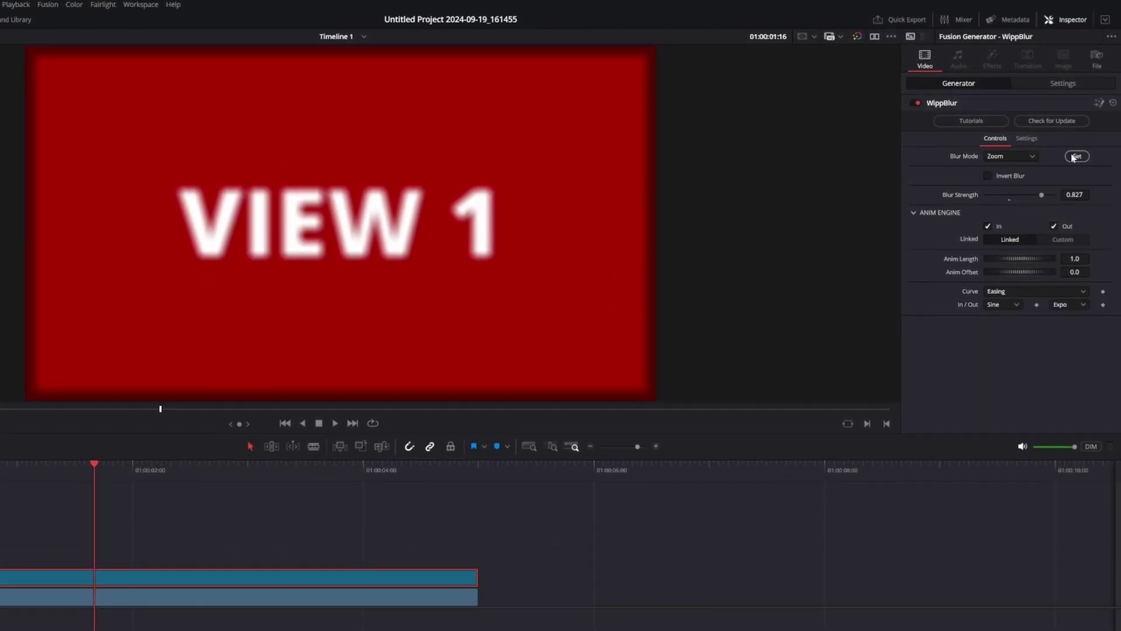
{"action": "left_click", "coordinate": [1019, 162]}
{"action": "left_click", "coordinate": [1016, 186]}
{"action": "left_click", "coordinate": [1016, 157]}
{"action": "left_click", "coordinate": [1048, 201]}
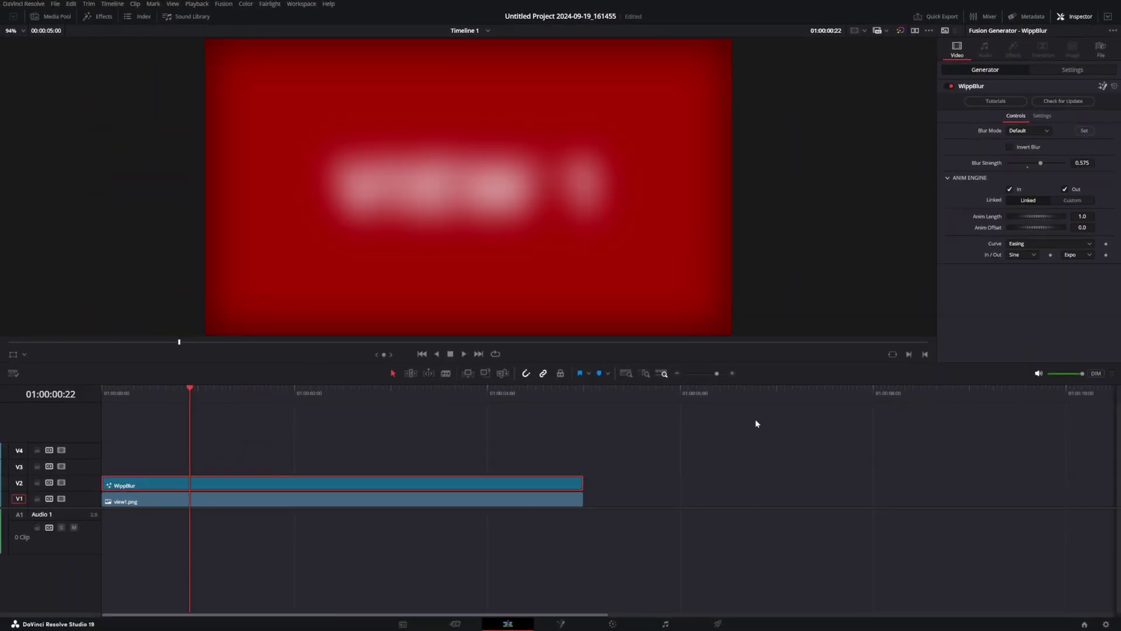
{"action": "key", "text": "shift+5"}
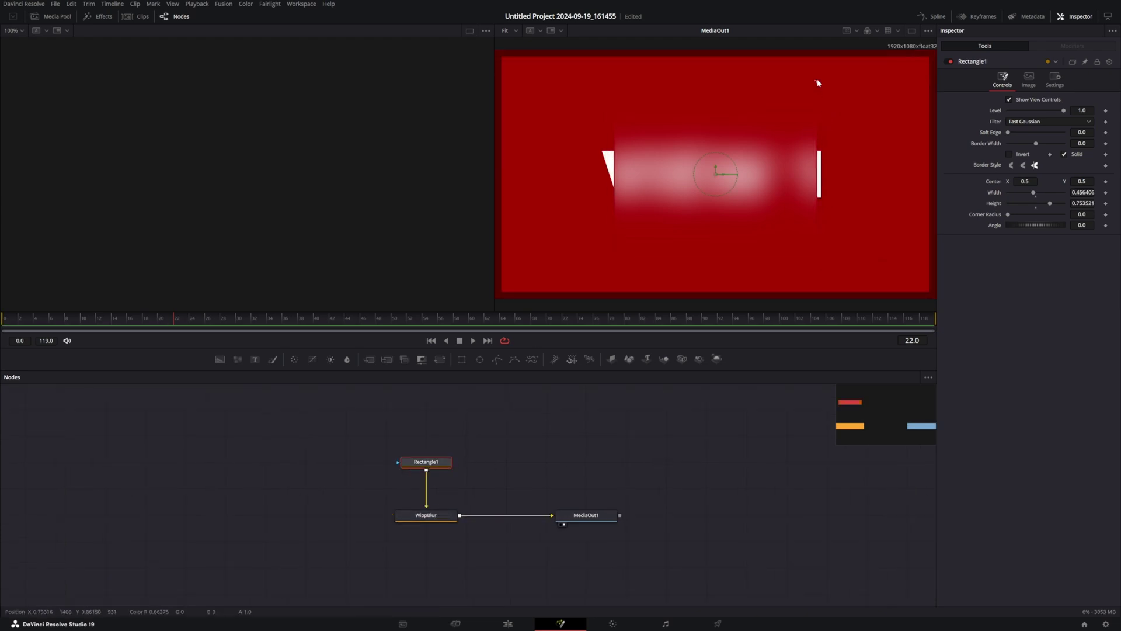
Step: Reshape the Rectangle1 mask over the middle of VIEW 1 and set WippBlur's Blur Mode to Vari
{"action": "left_click_drag", "start_coordinate": [816, 83], "coordinate": [729, 173]}
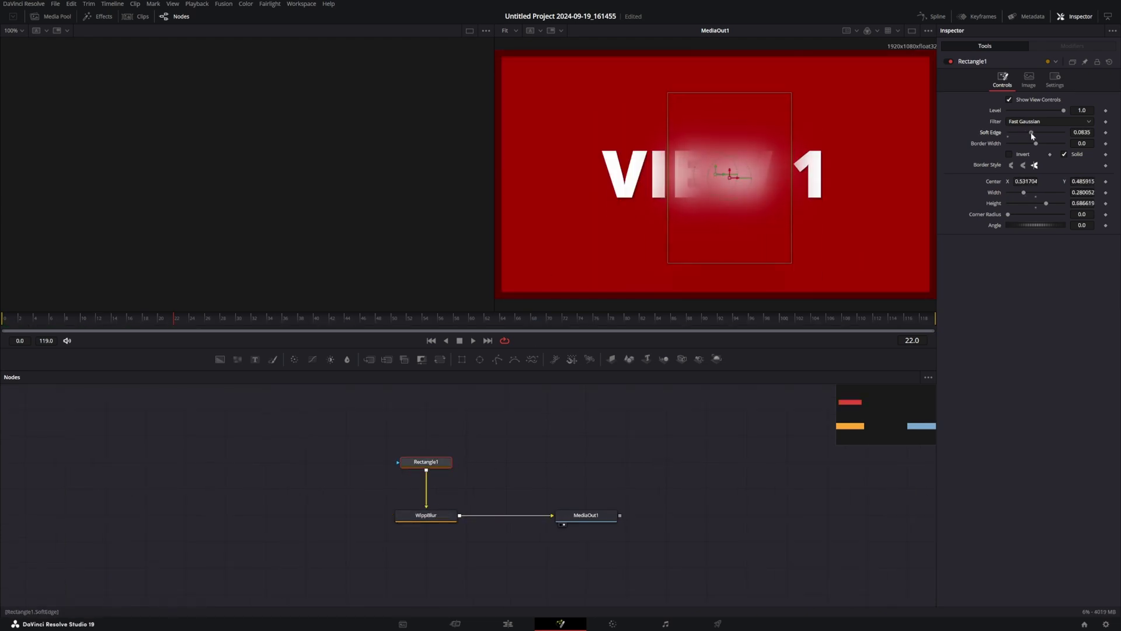
{"action": "left_click", "coordinate": [724, 177]}
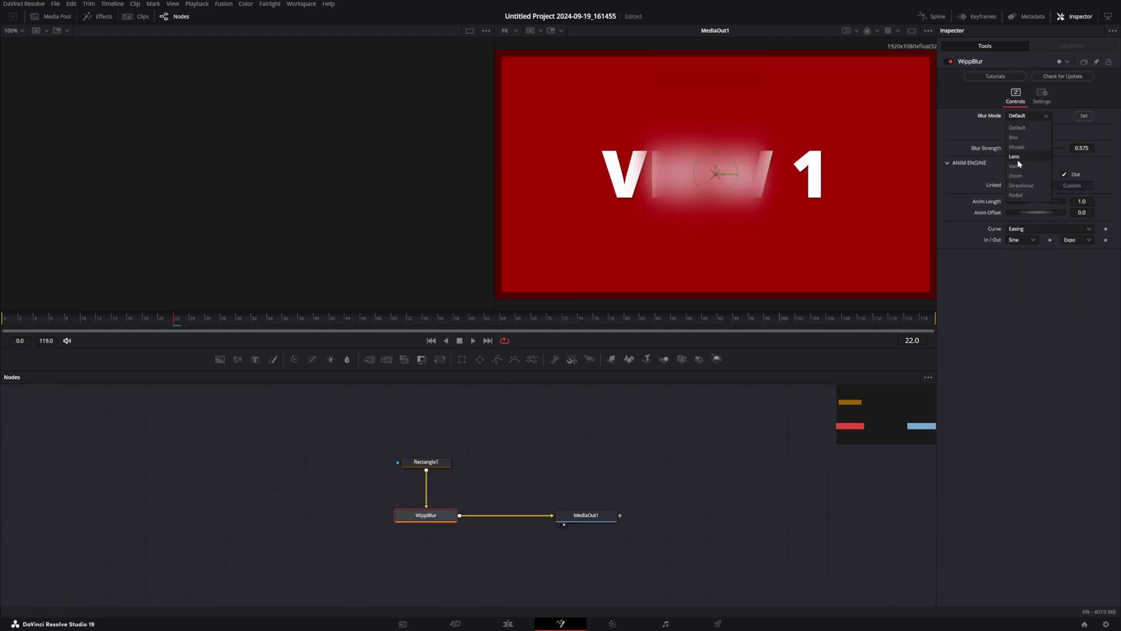
{"action": "left_click", "coordinate": [1016, 165]}
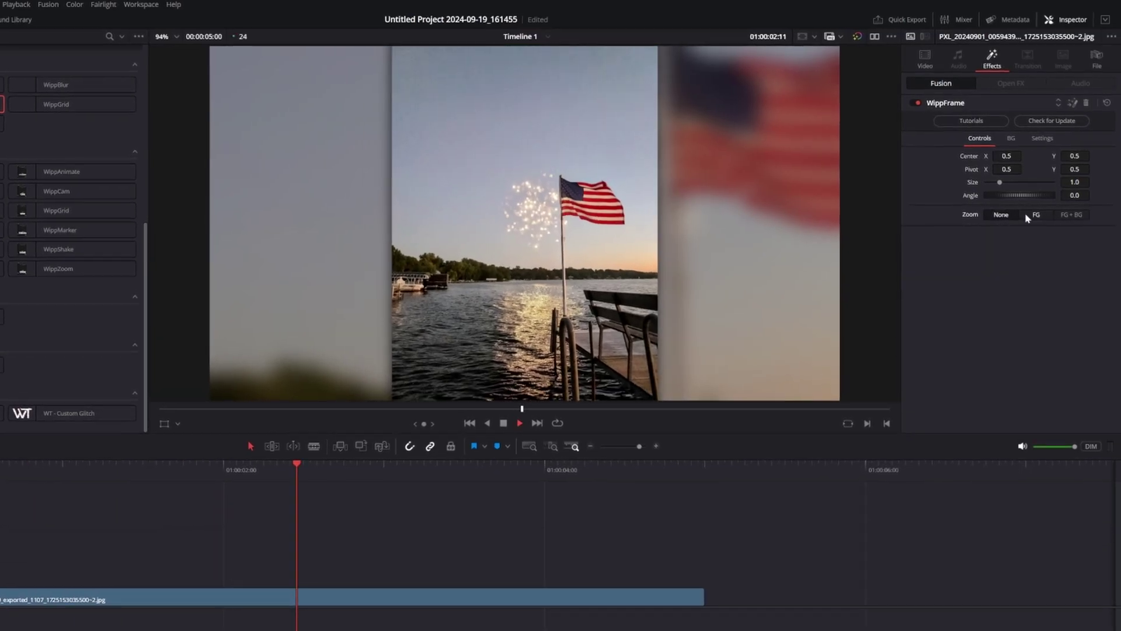
Step: Set WippFrame Zoom to FG, then FG + BG, and briefly play the framed fireworks photo
{"action": "left_click", "coordinate": [1035, 215]}
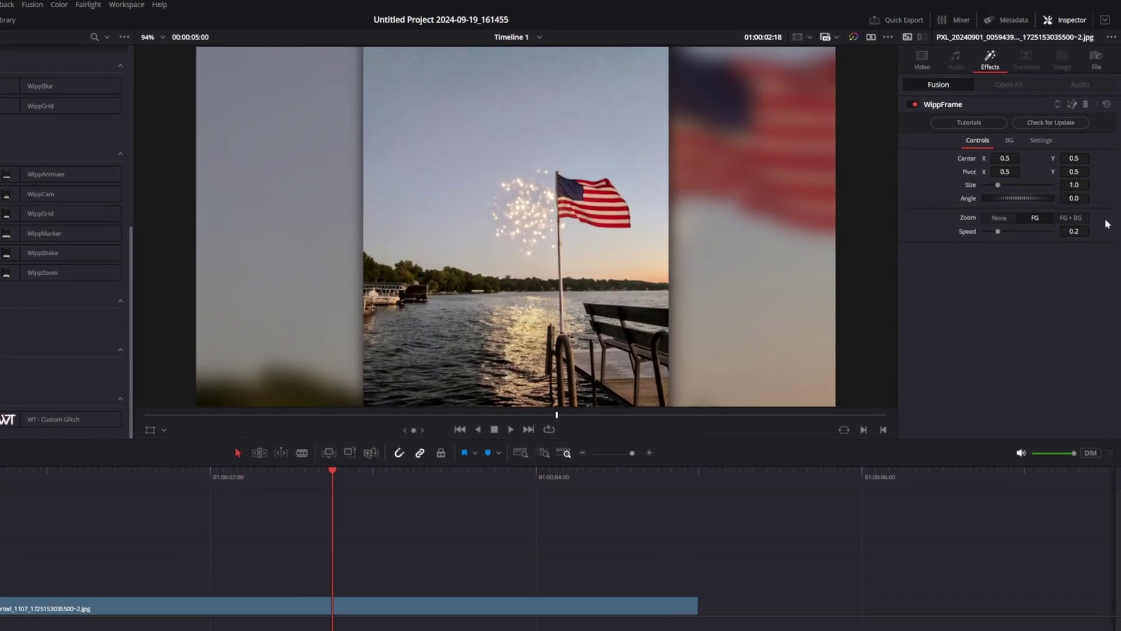
{"action": "left_click", "coordinate": [1070, 218]}
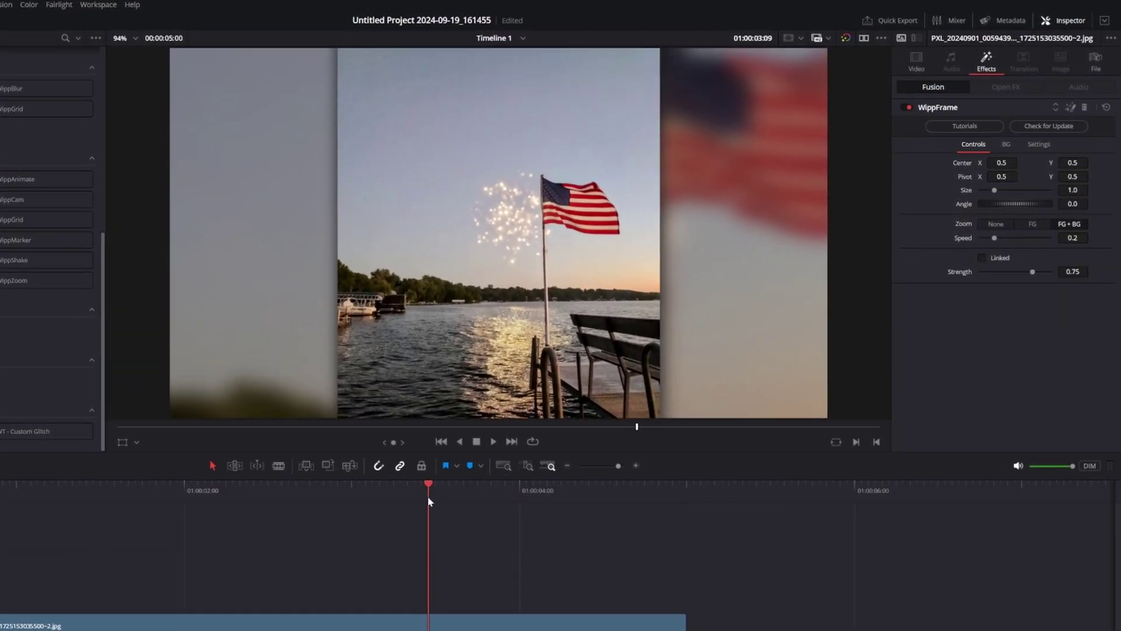
{"action": "key", "text": "space"}
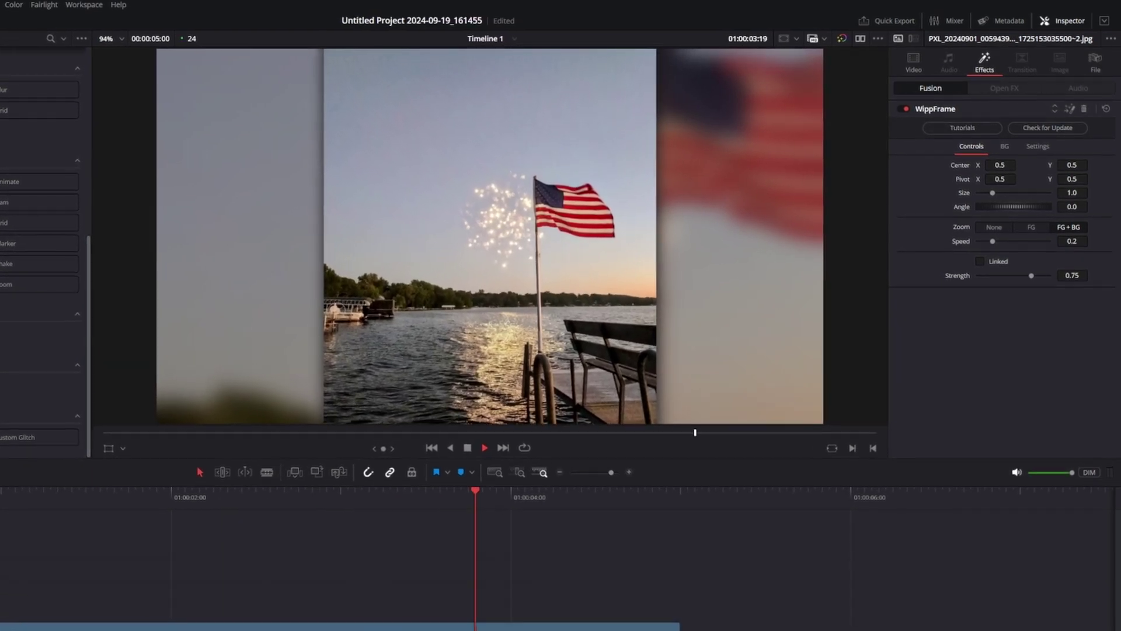
{"action": "key", "text": "space"}
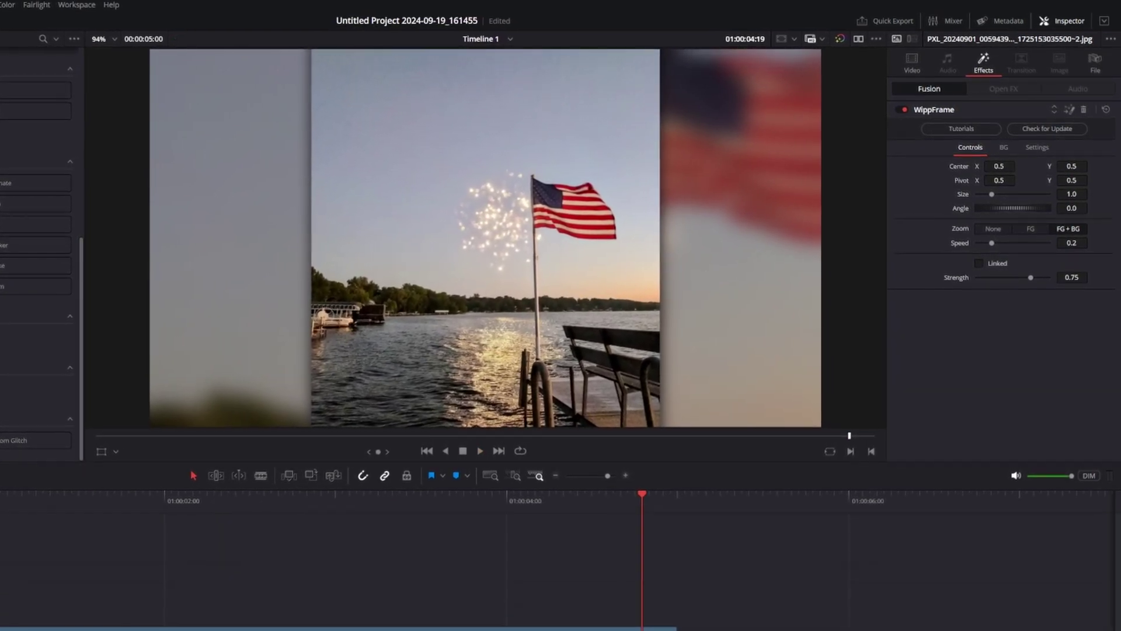
Step: On a later WippSub frame, reveal its bar settings: width 0.756, height 0.2244, radius 0.35, white
{"action": "left_click", "coordinate": [549, 508]}
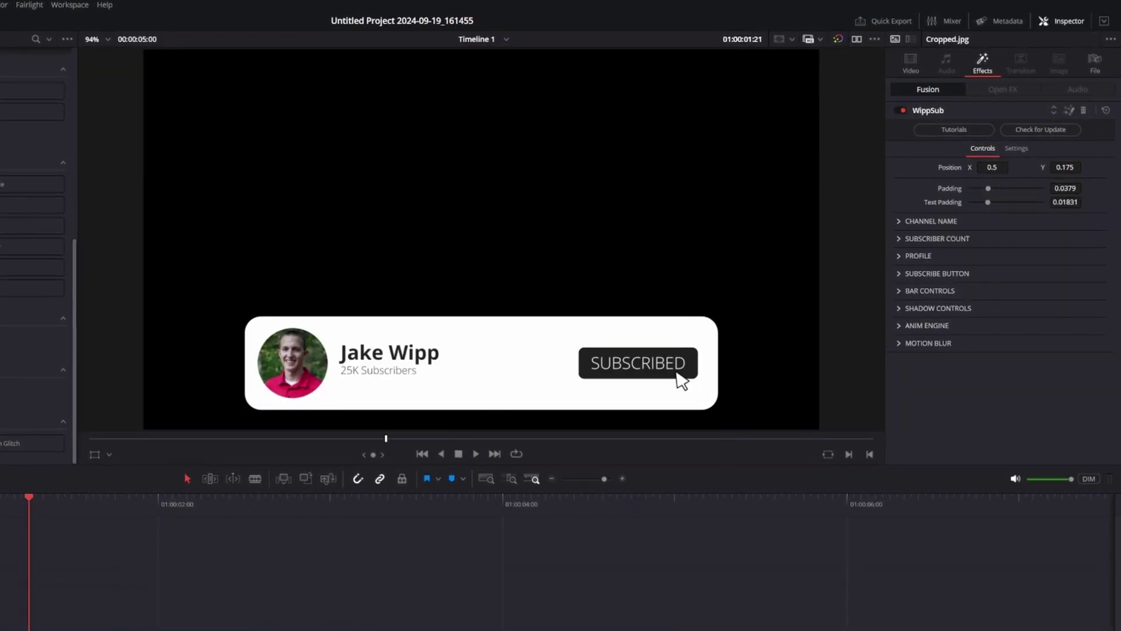
{"action": "left_click", "coordinate": [193, 499]}
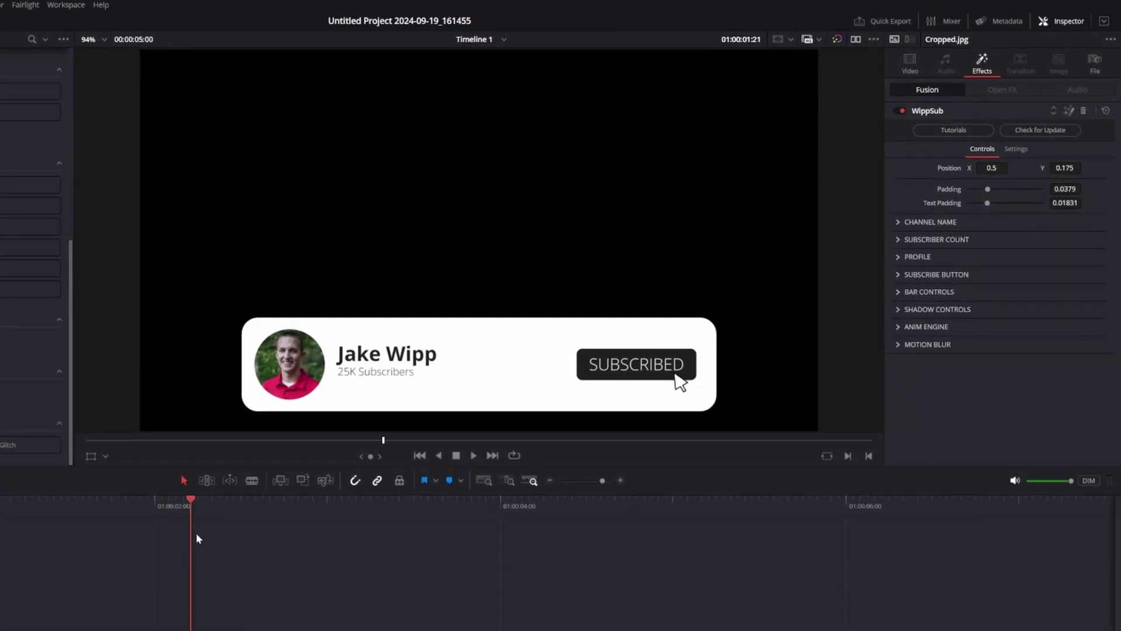
{"action": "left_click", "coordinate": [896, 295]}
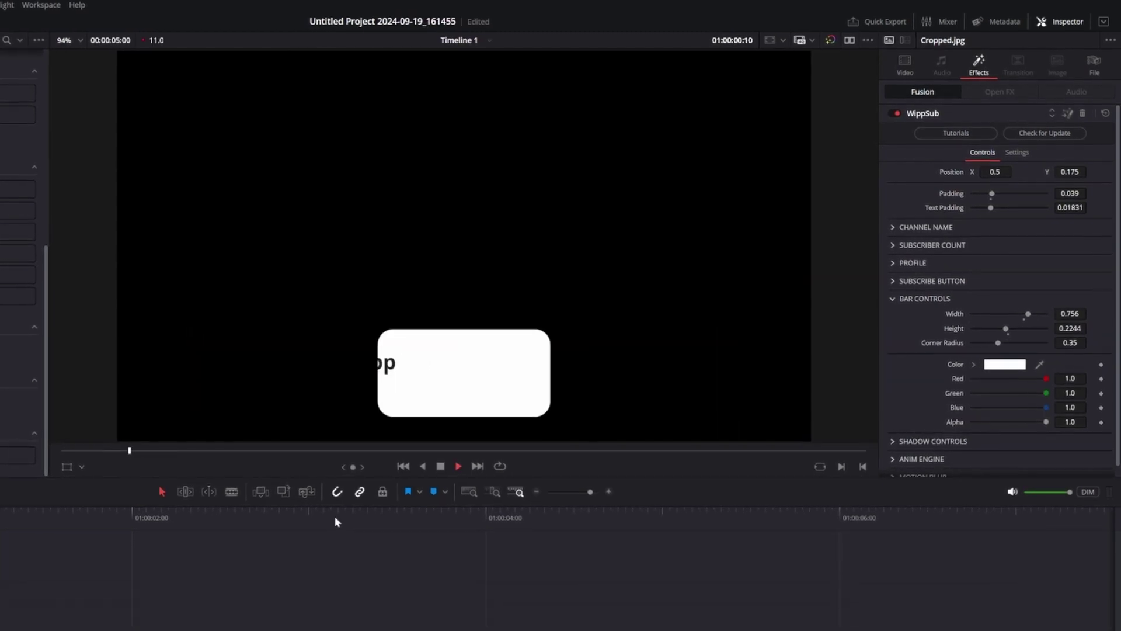